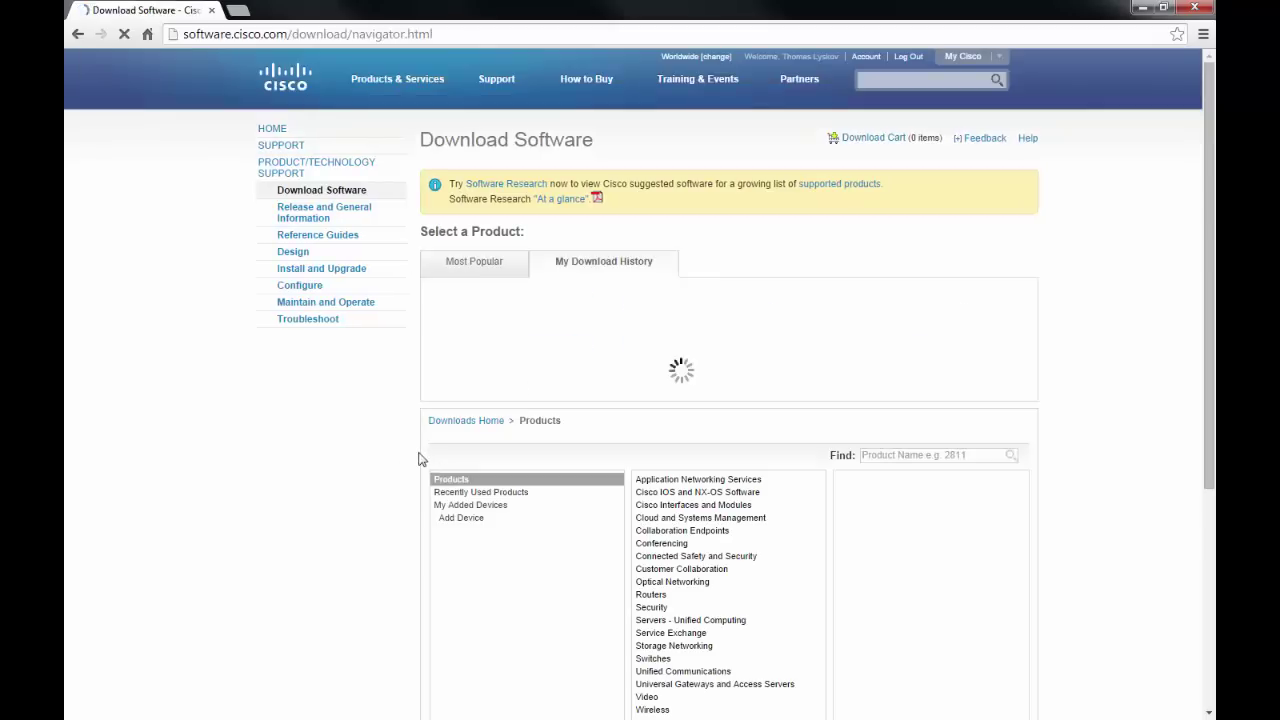
Browse Servers - Unified Computing > Cisco UCS C-Series Rack-Mount Standalone Server Software to list rack server models.
scroll(416, 480, down, 3)
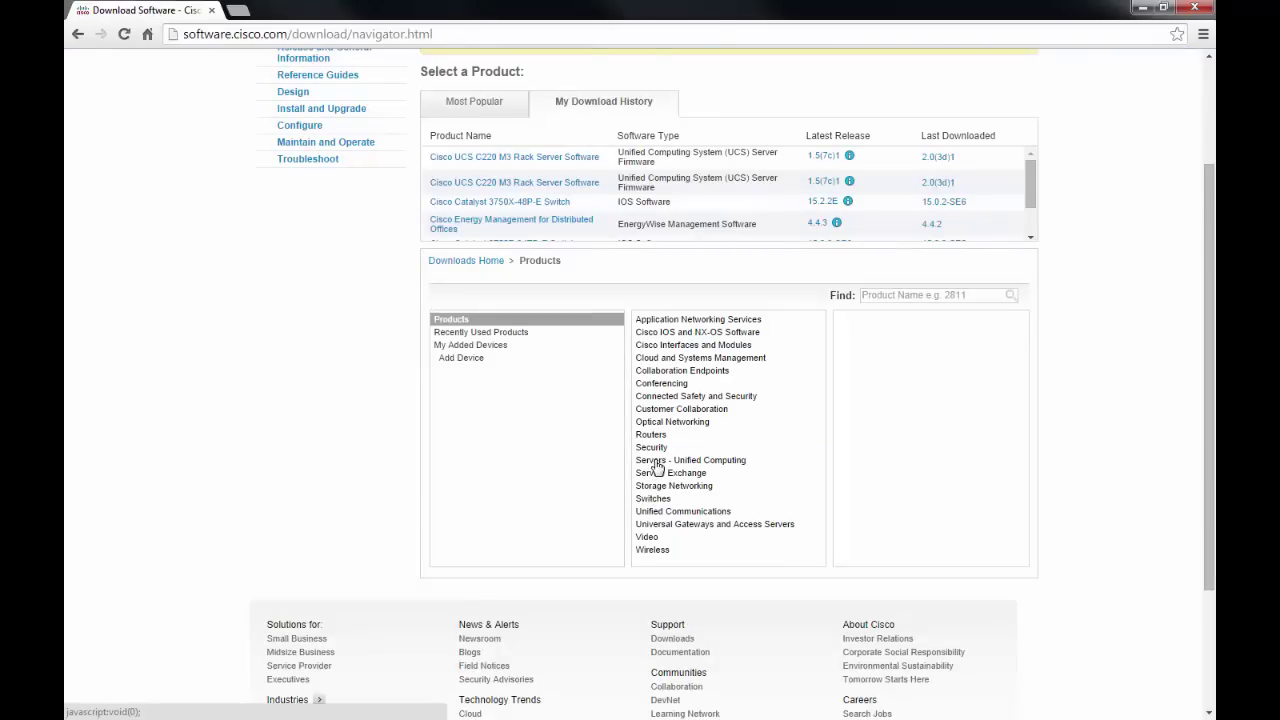
click(657, 462)
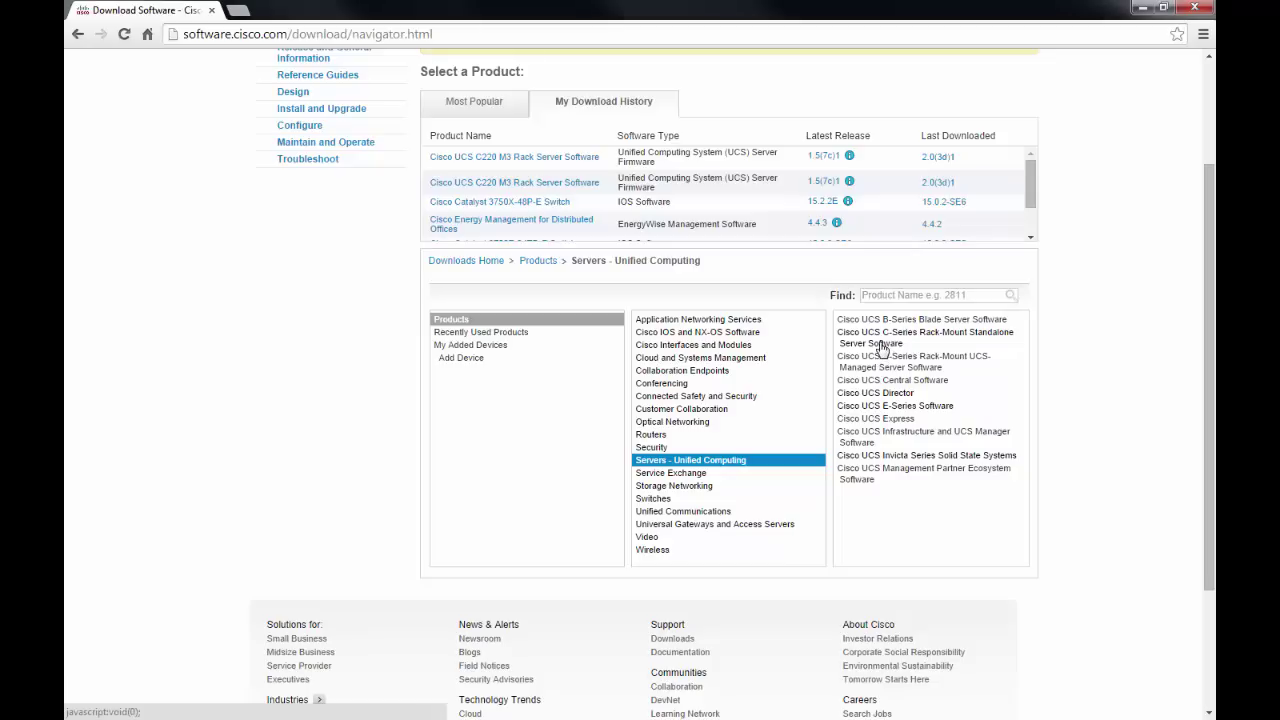
click(882, 346)
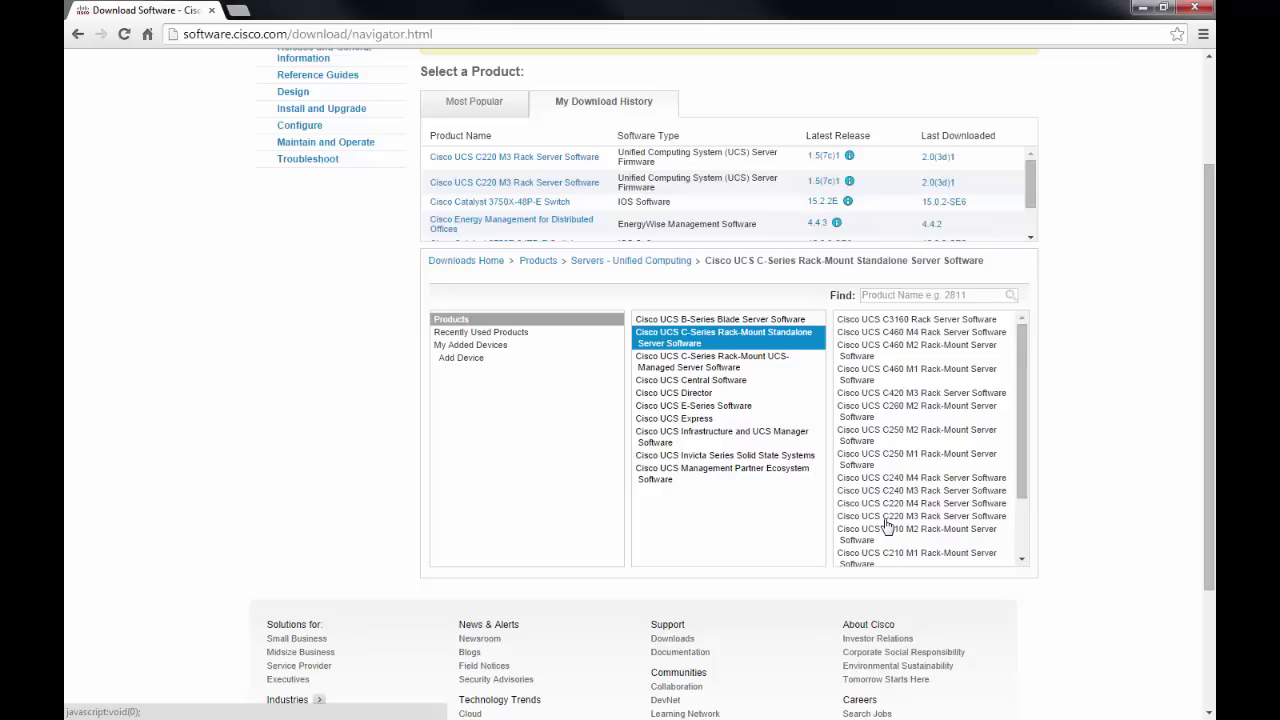
Under Cisco UCS C220 M3 Rack Server Software > UCS Server Firmware, select the 2.0(3d)1 HUU ISO file name.
click(851, 532)
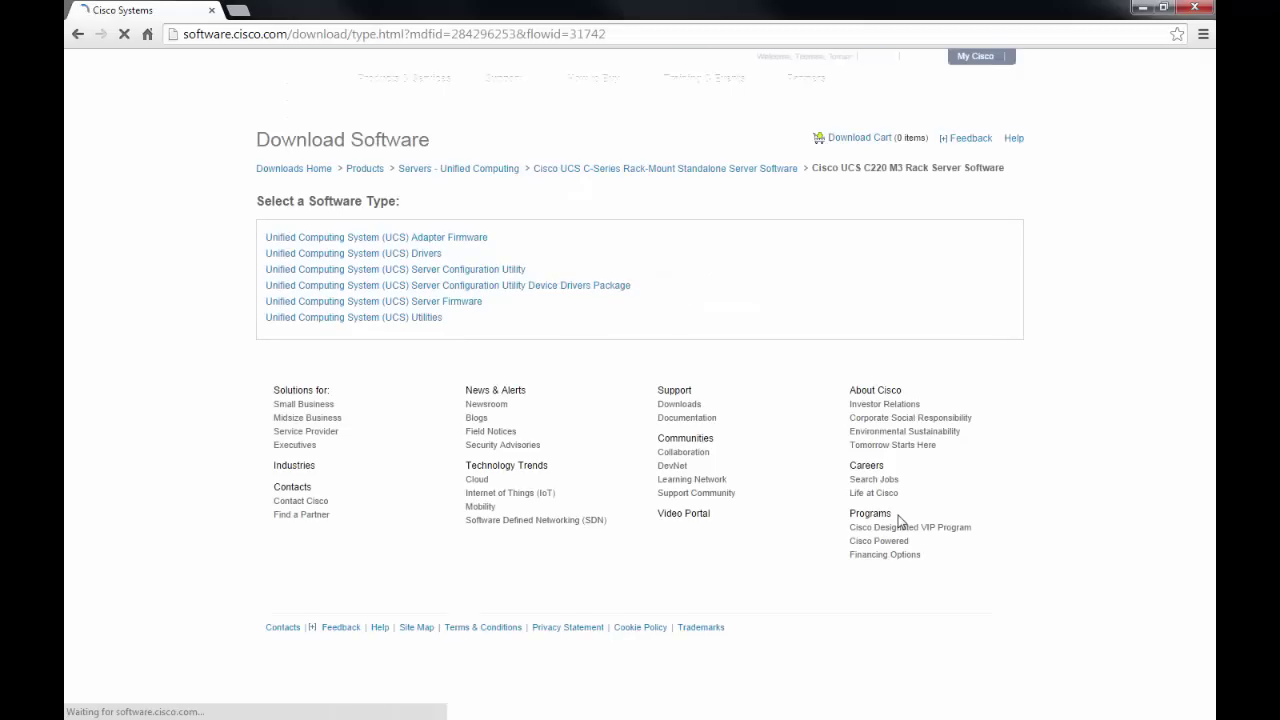
click(392, 311)
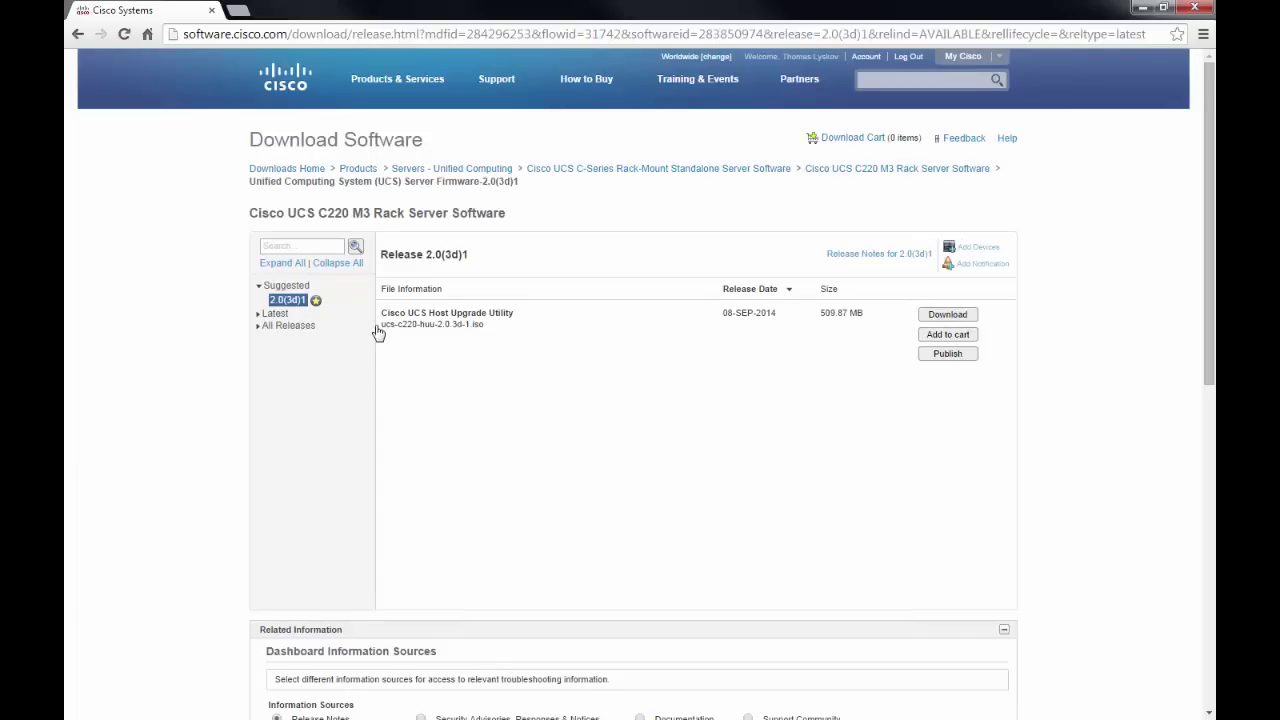
drag(381, 331, 497, 346)
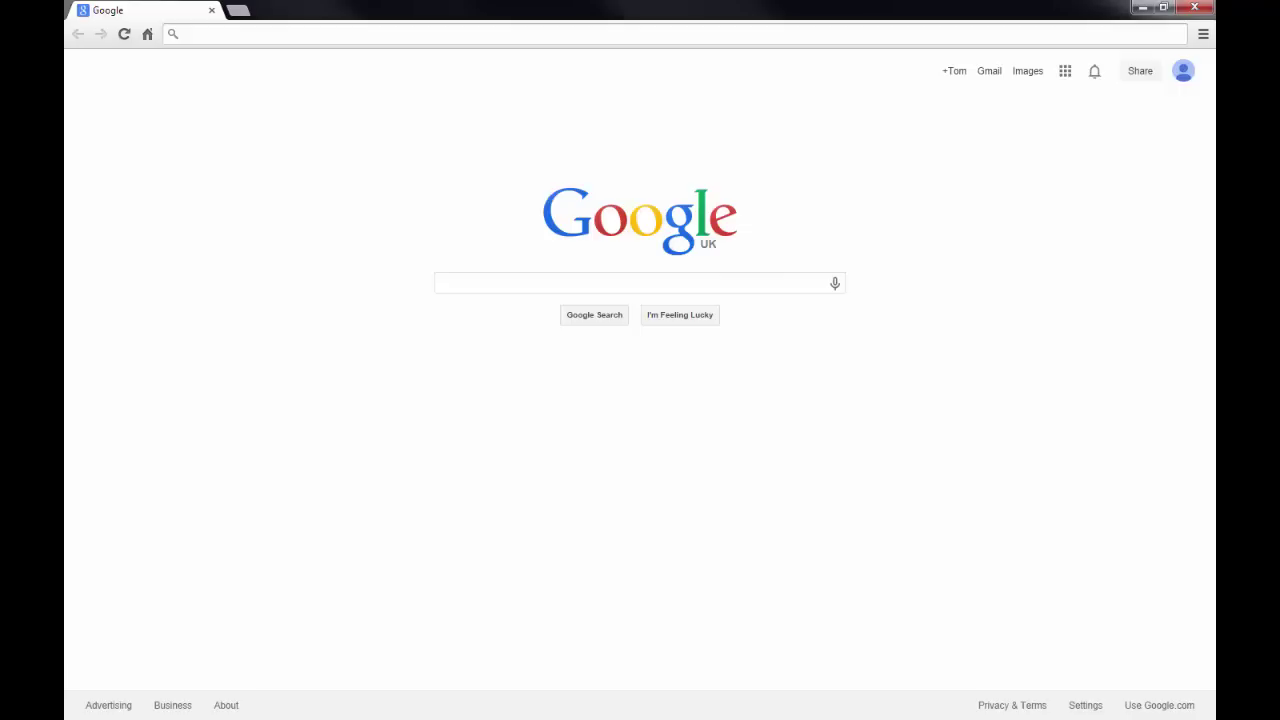
Go to 10.50.137.69 and get past the certificate warning through Advanced.
click(729, 35)
text(10.5)
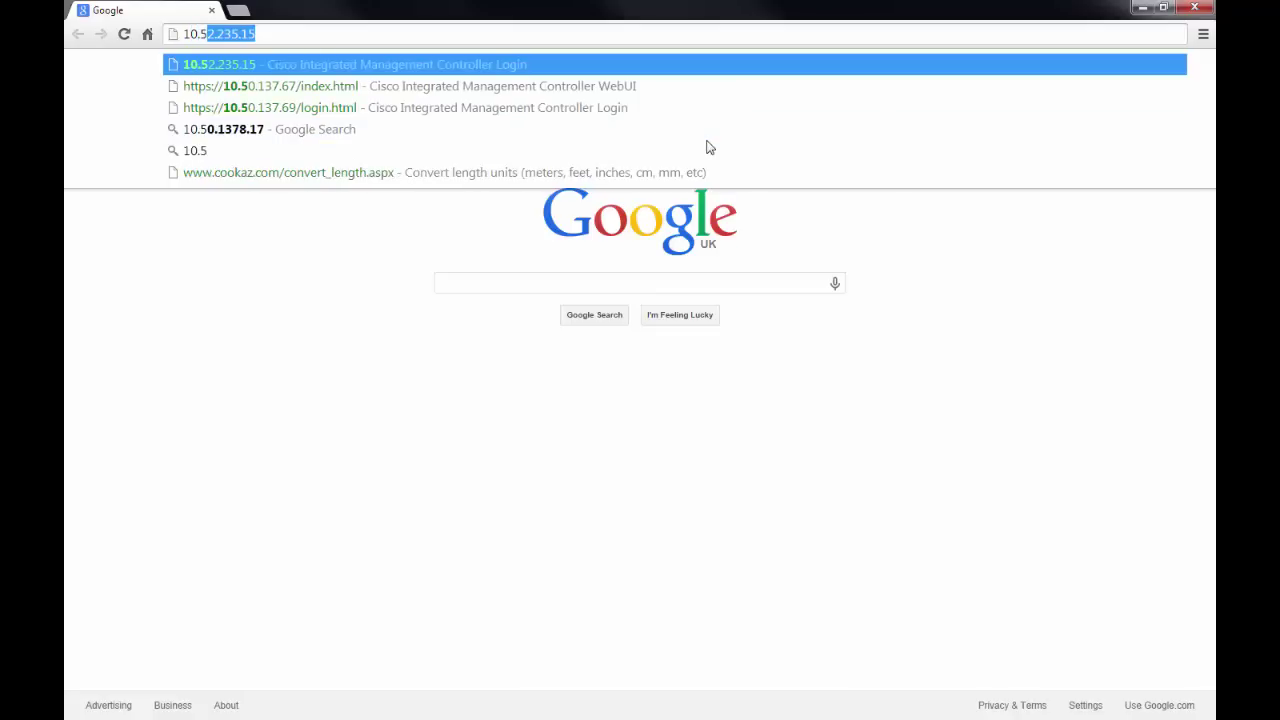
text(0.137.69)
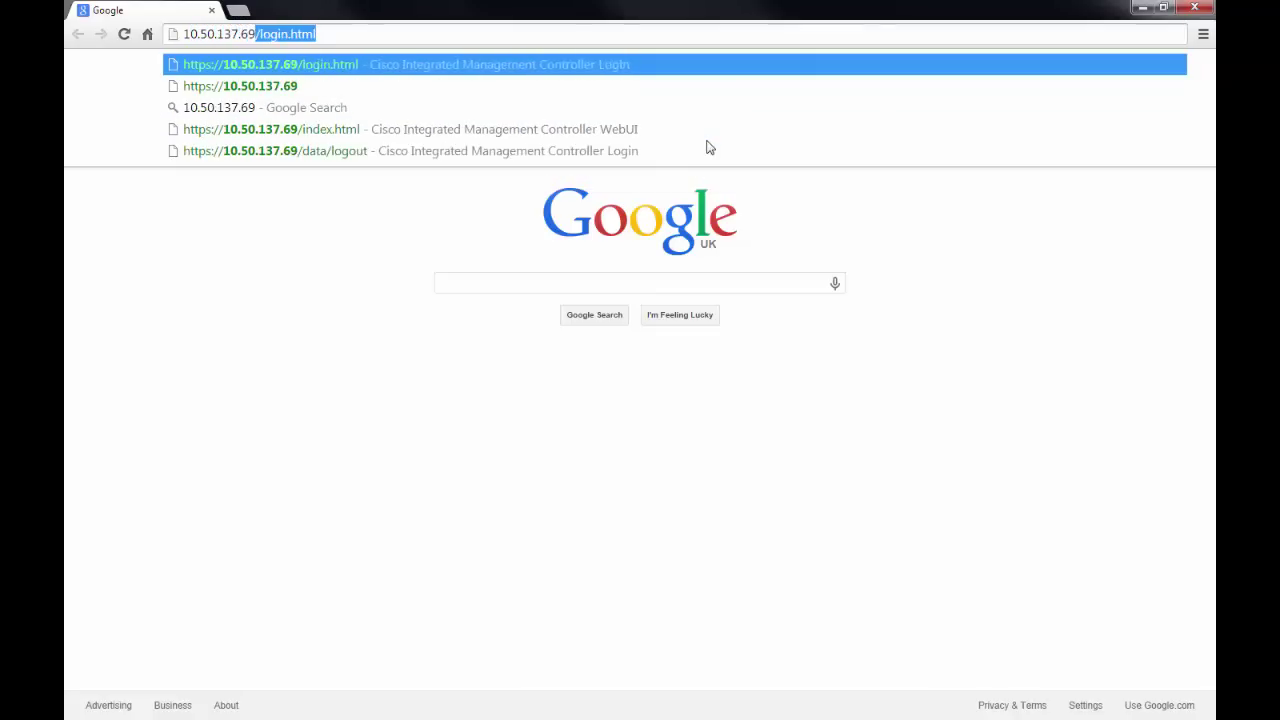
key(Return)
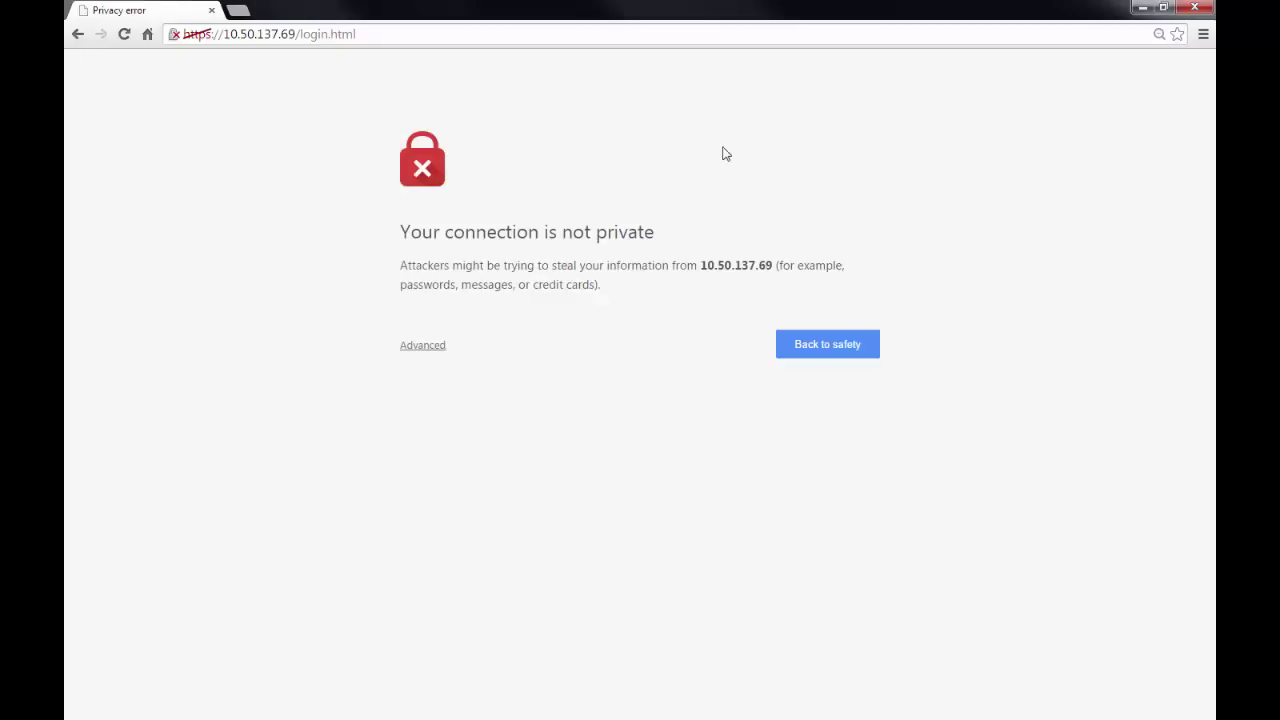
click(432, 346)
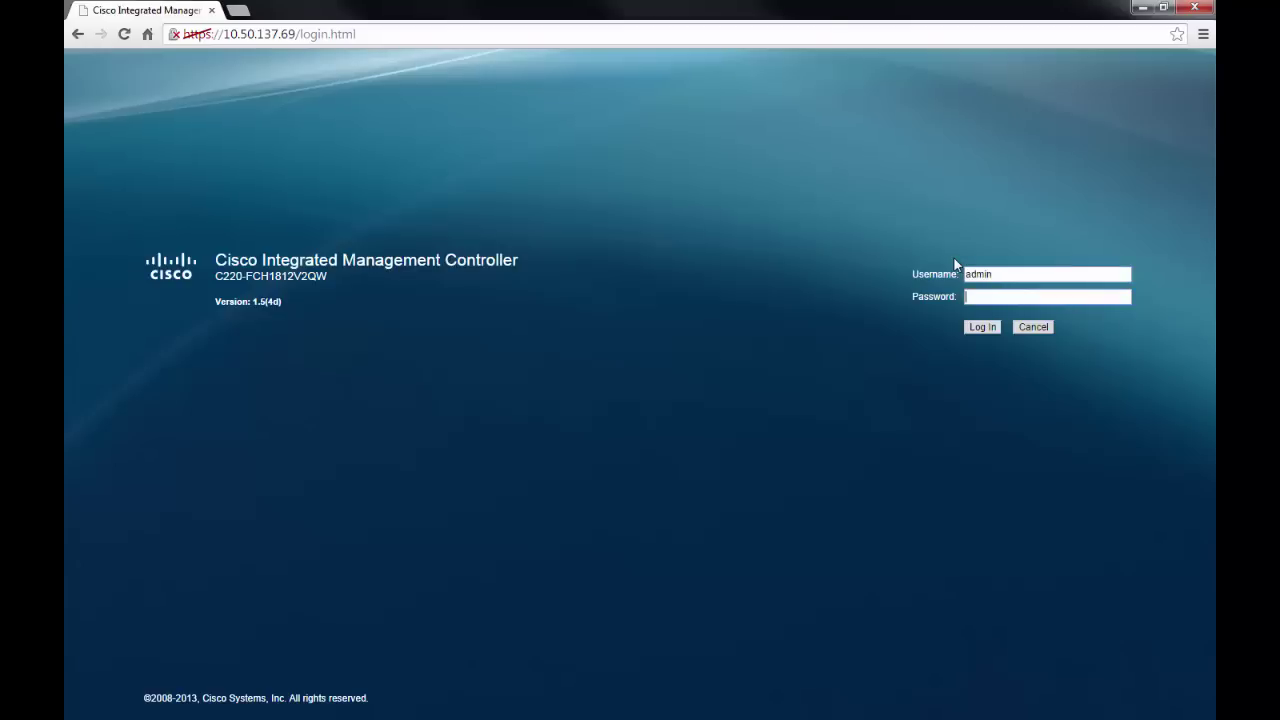
Log in with the account password and highlight firmware version 1.5(4d) on Server Summary.
text(password)
key(Return)
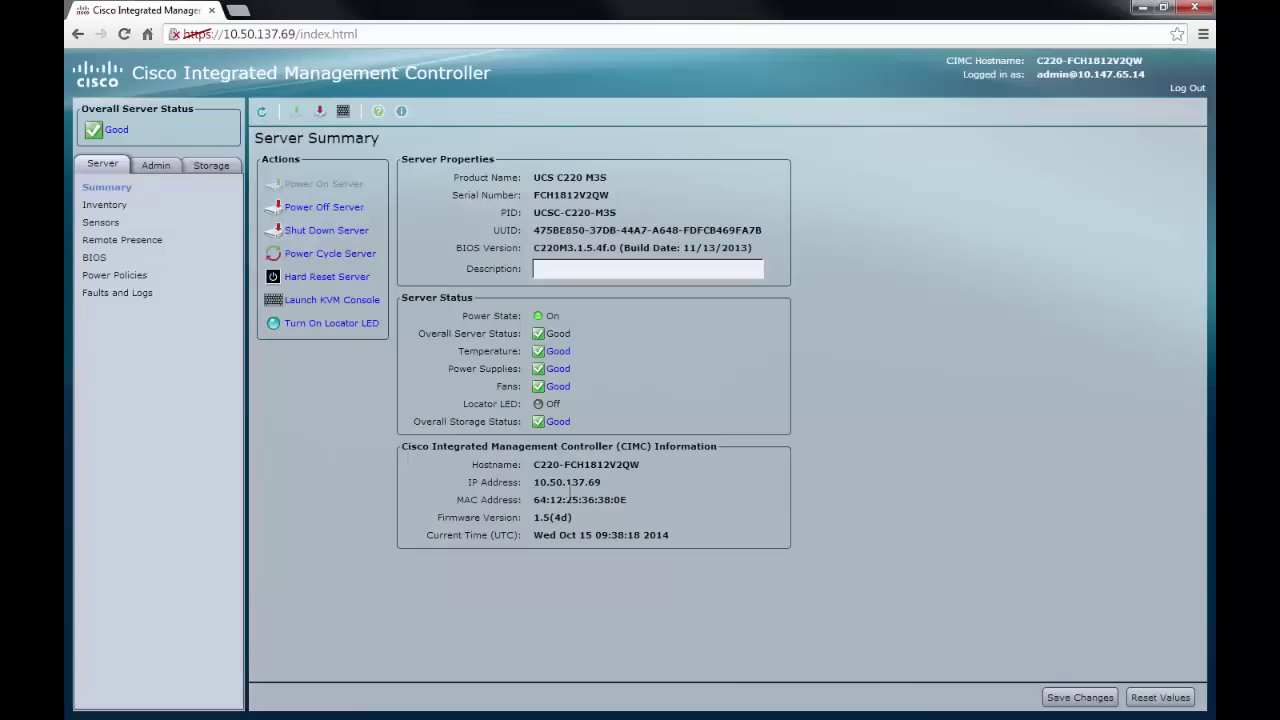
drag(578, 518, 533, 521)
click(325, 487)
Launch the KVM console past the Java warning, then power the server off and back on.
click(341, 304)
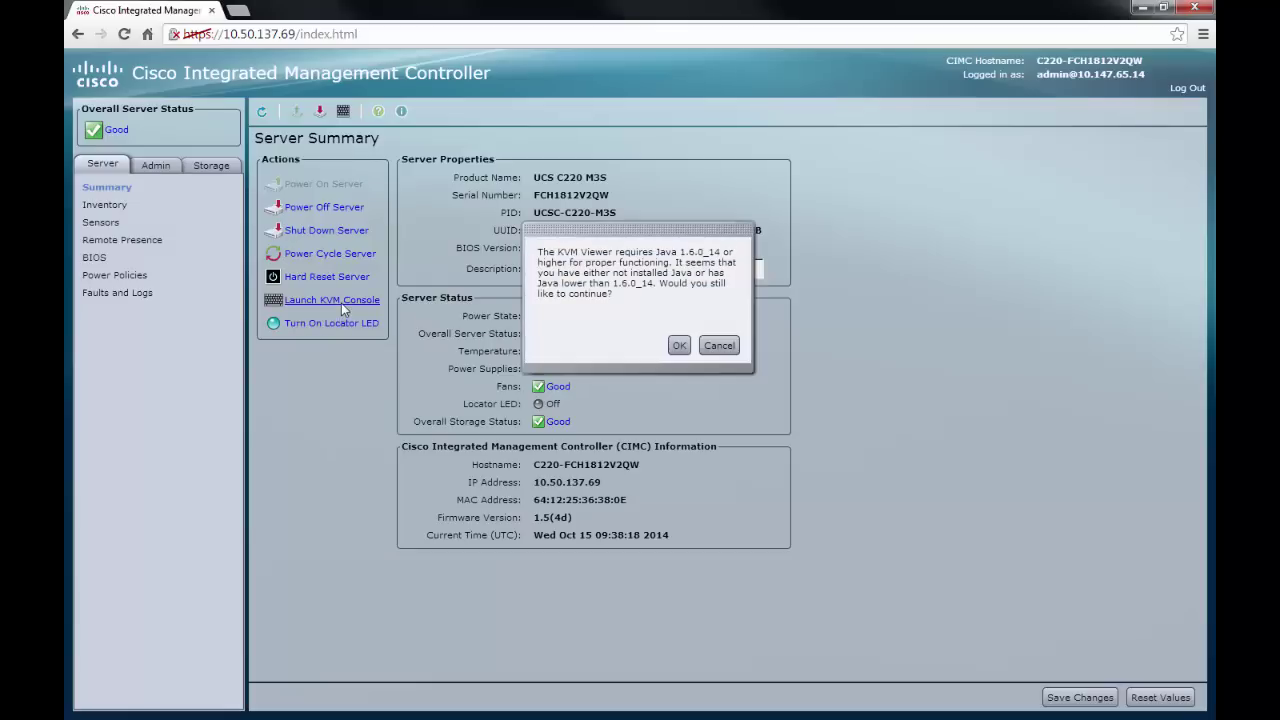
click(679, 348)
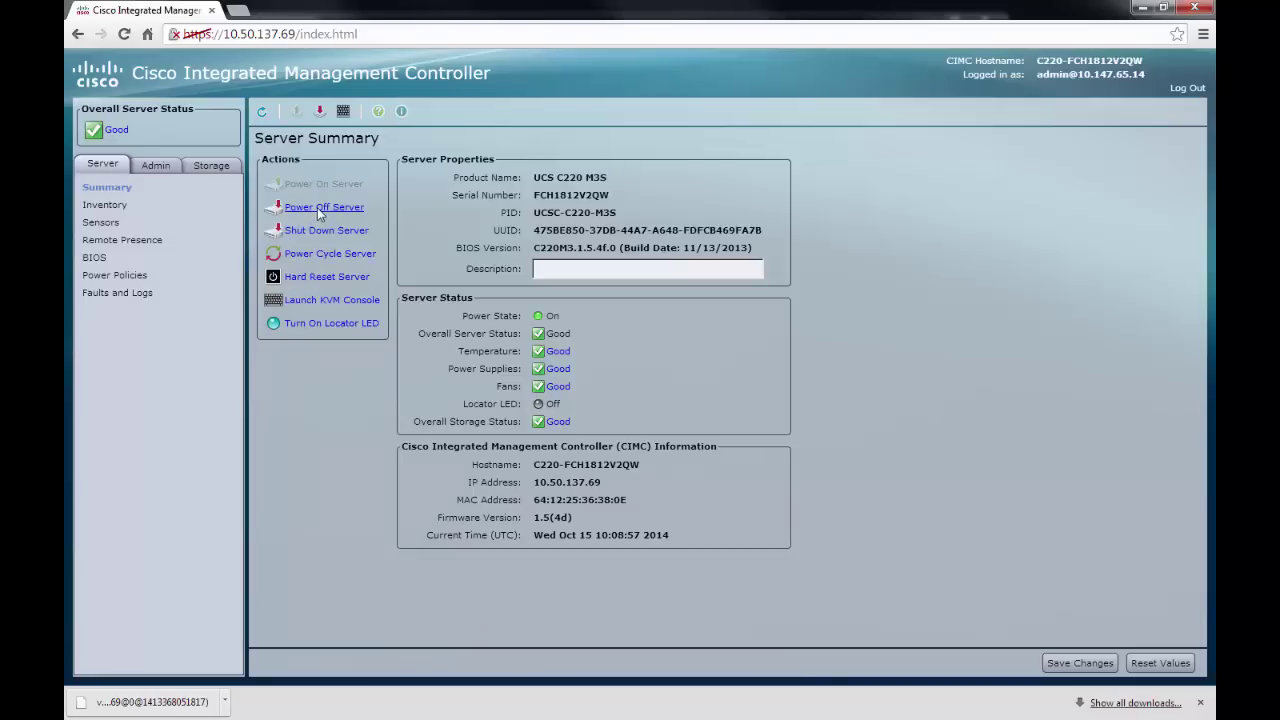
click(317, 207)
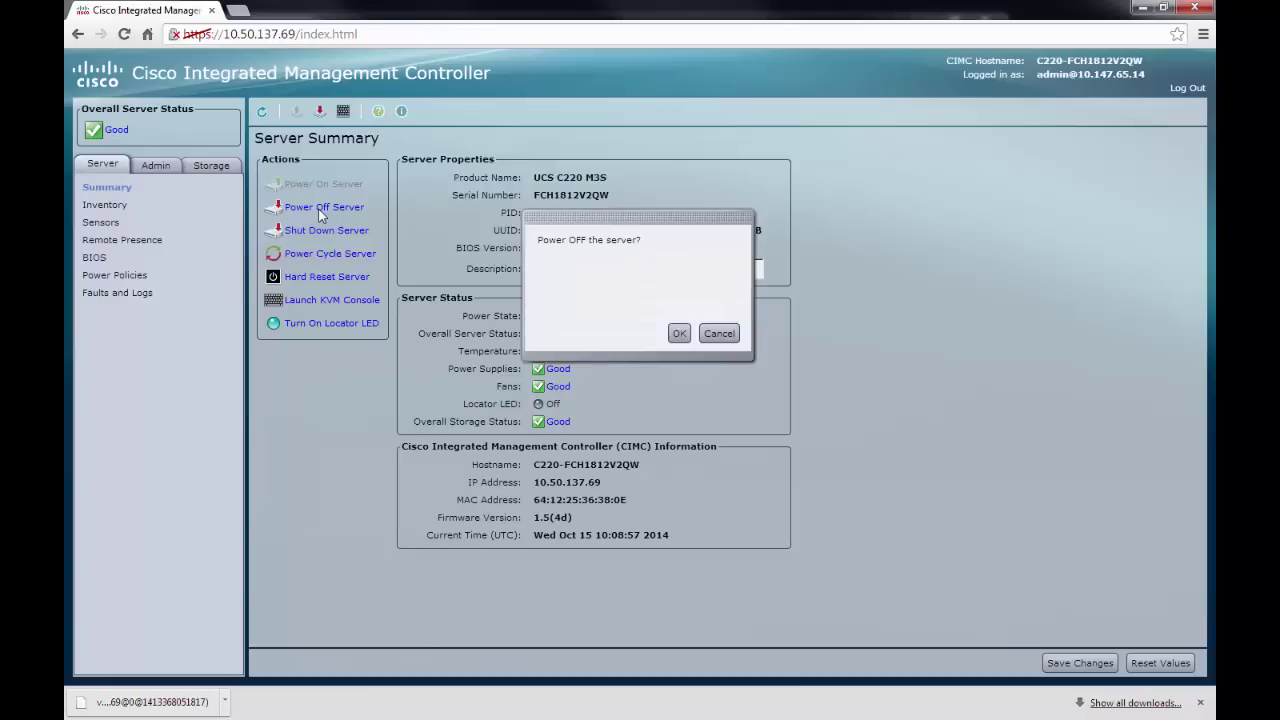
click(676, 333)
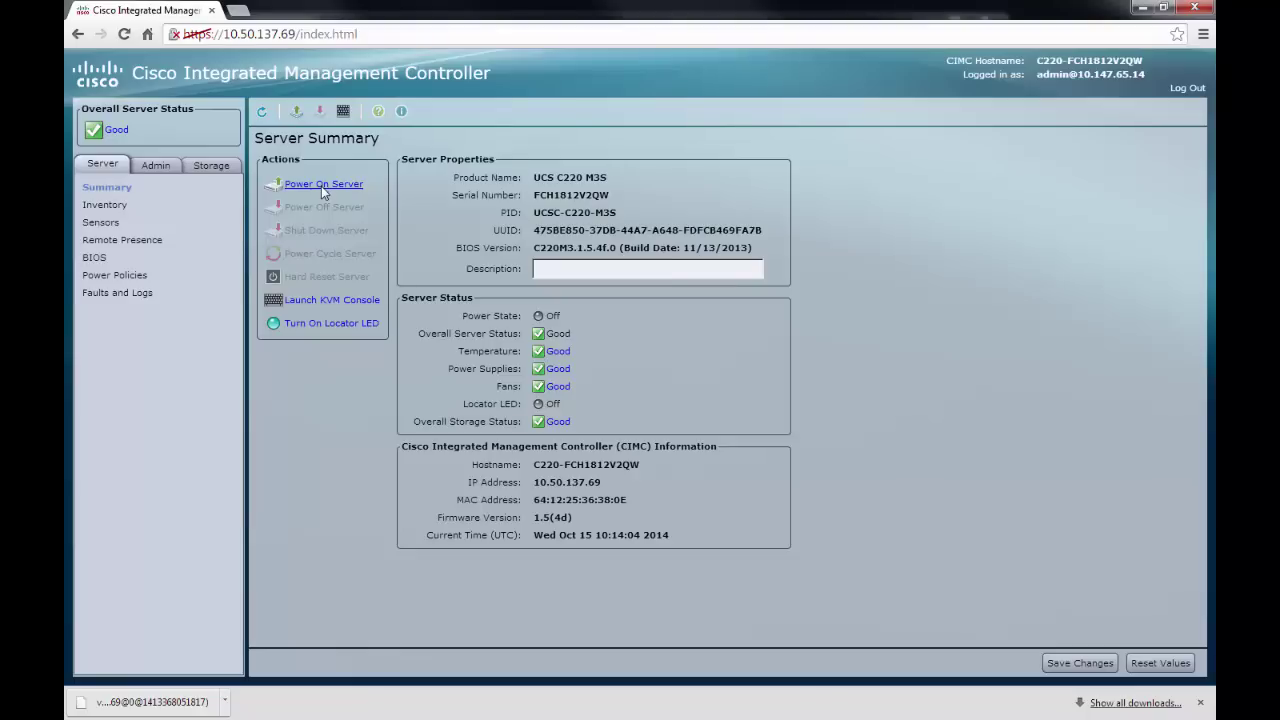
click(321, 186)
click(679, 332)
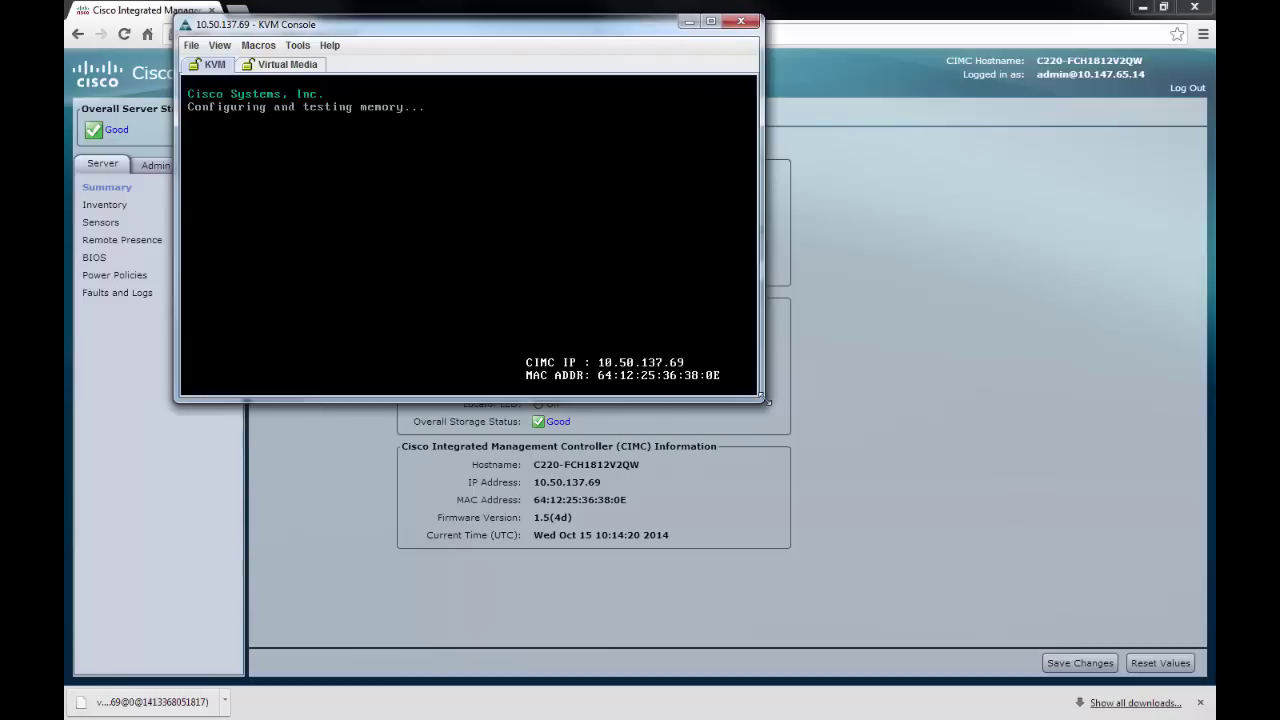
Enlarge the KVM Console window and press F6 at the BIOS screen for the Boot Menu.
drag(763, 398, 798, 523)
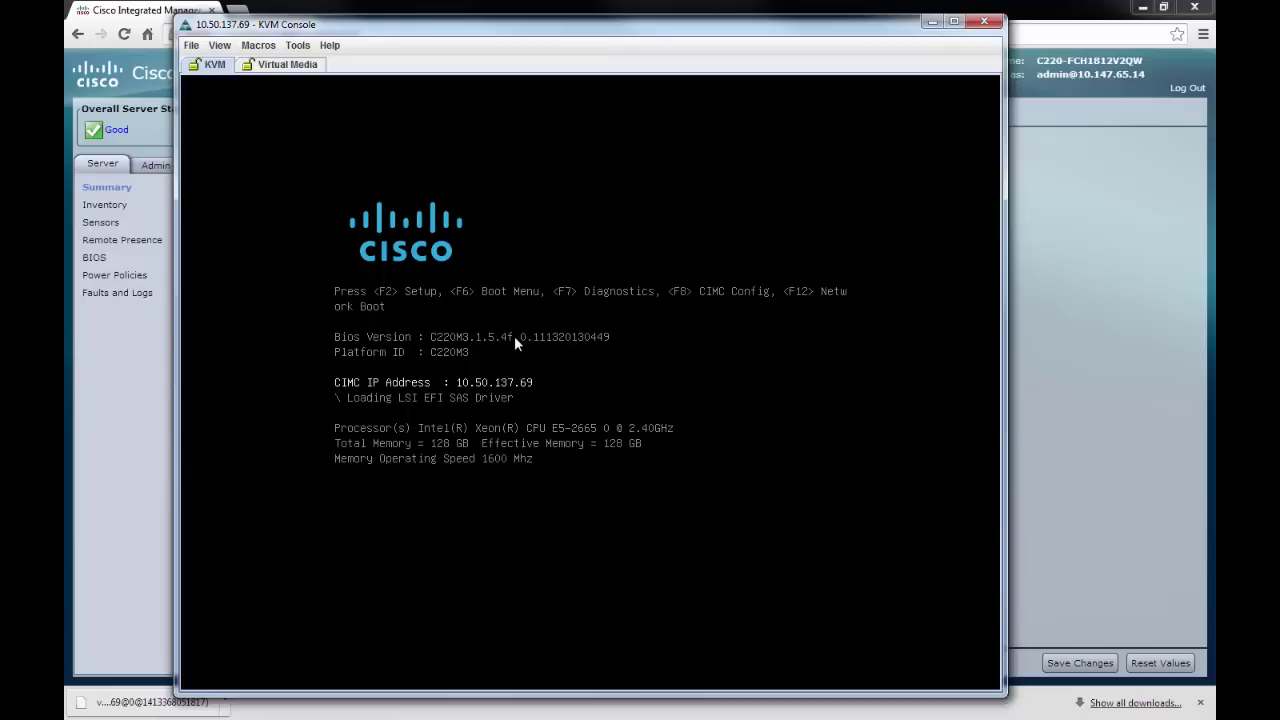
key(F6)
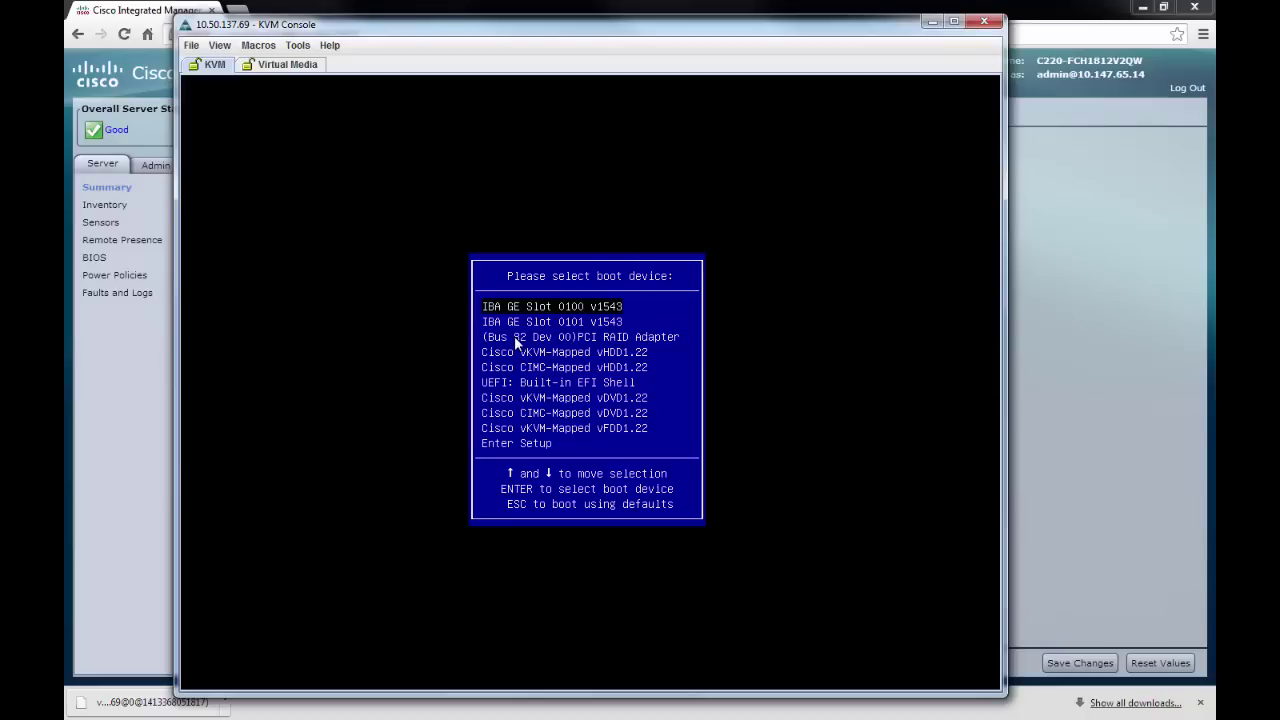
Boot from Cisco vKVM-Mapped vDVD1.22 to start the Host Upgrade Utility.
key(Down)
key(Down)
key(Down)
key(Down)
key(Down)
key(Down)
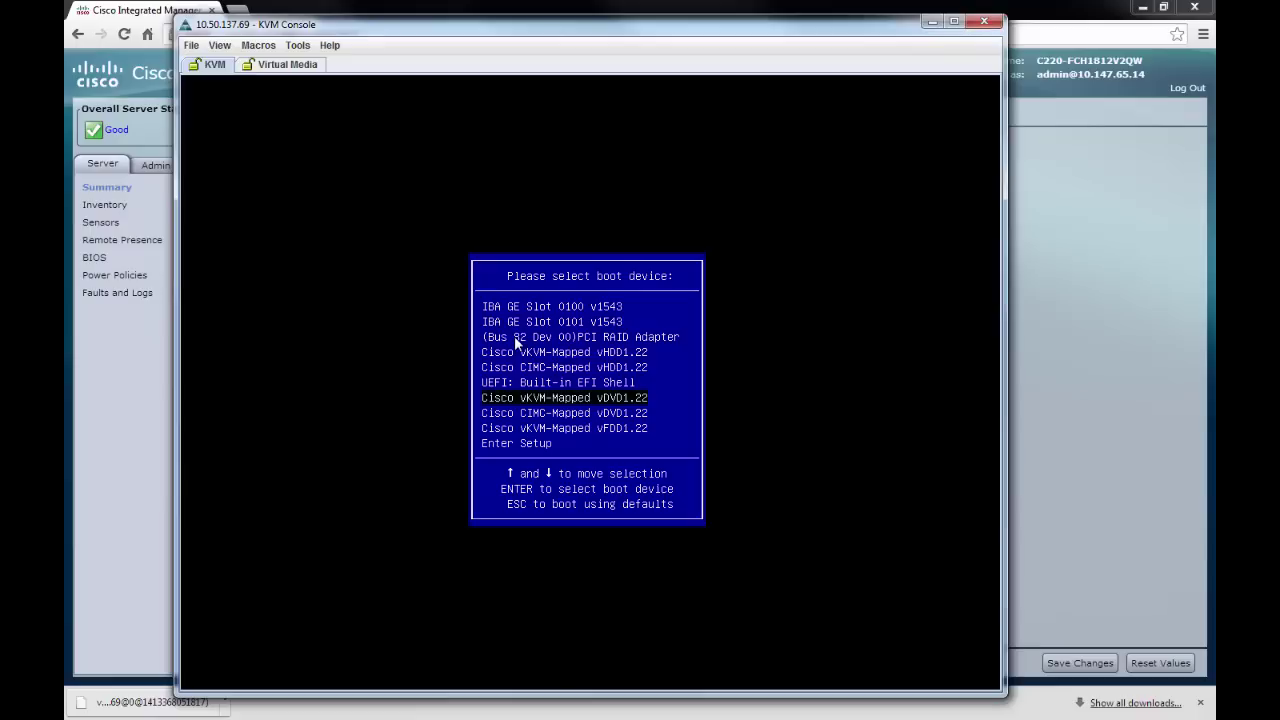
key(Return)
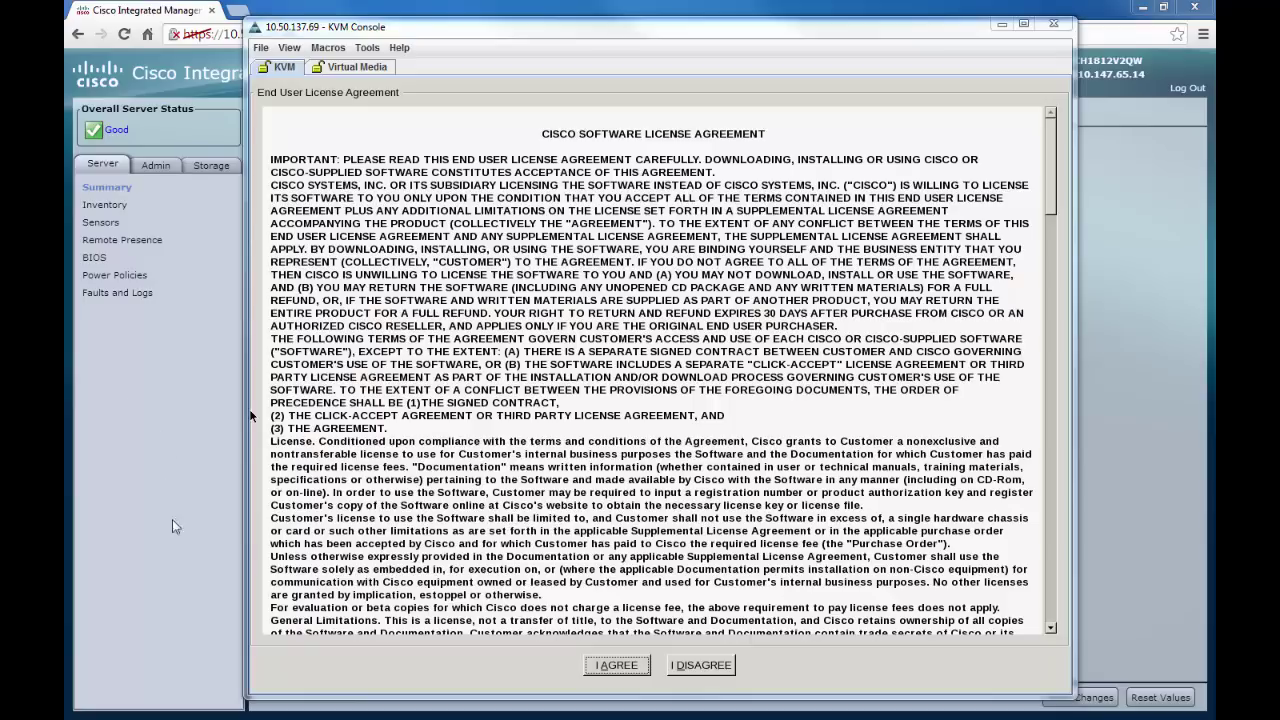
Accept the license, run Update All with both confirmations, and decline Secure Boot.
click(615, 666)
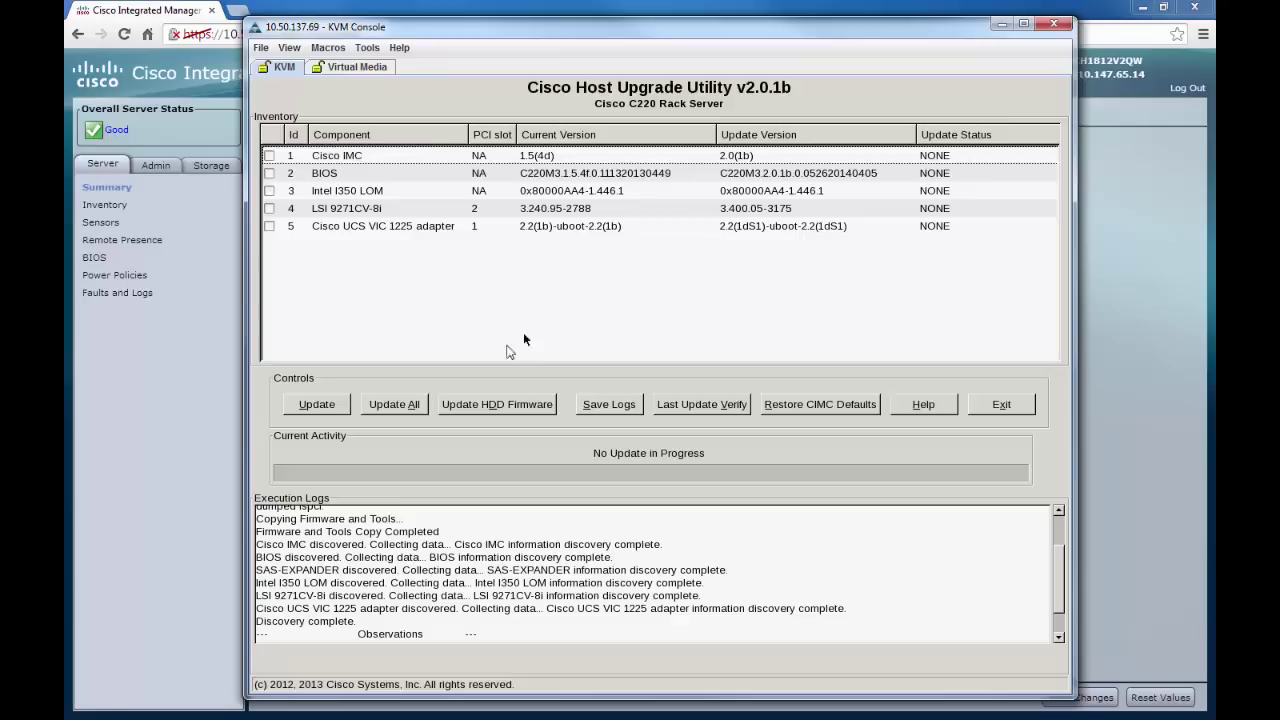
click(389, 410)
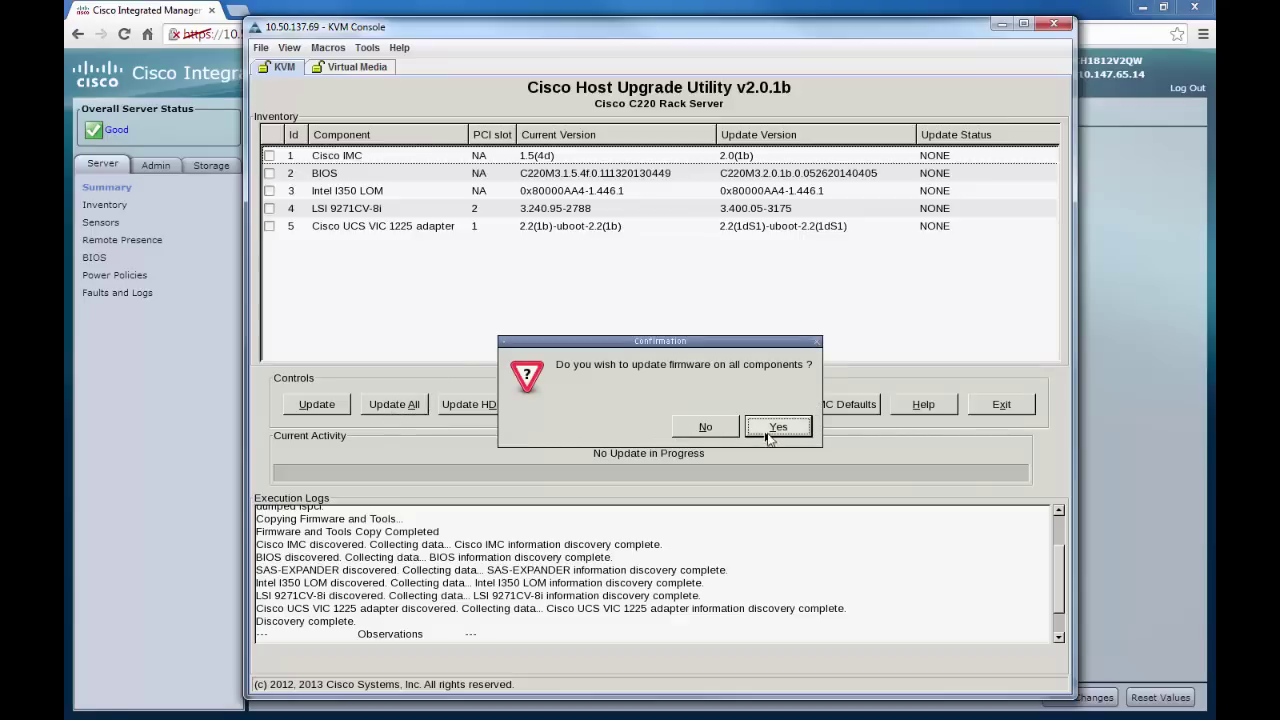
click(777, 429)
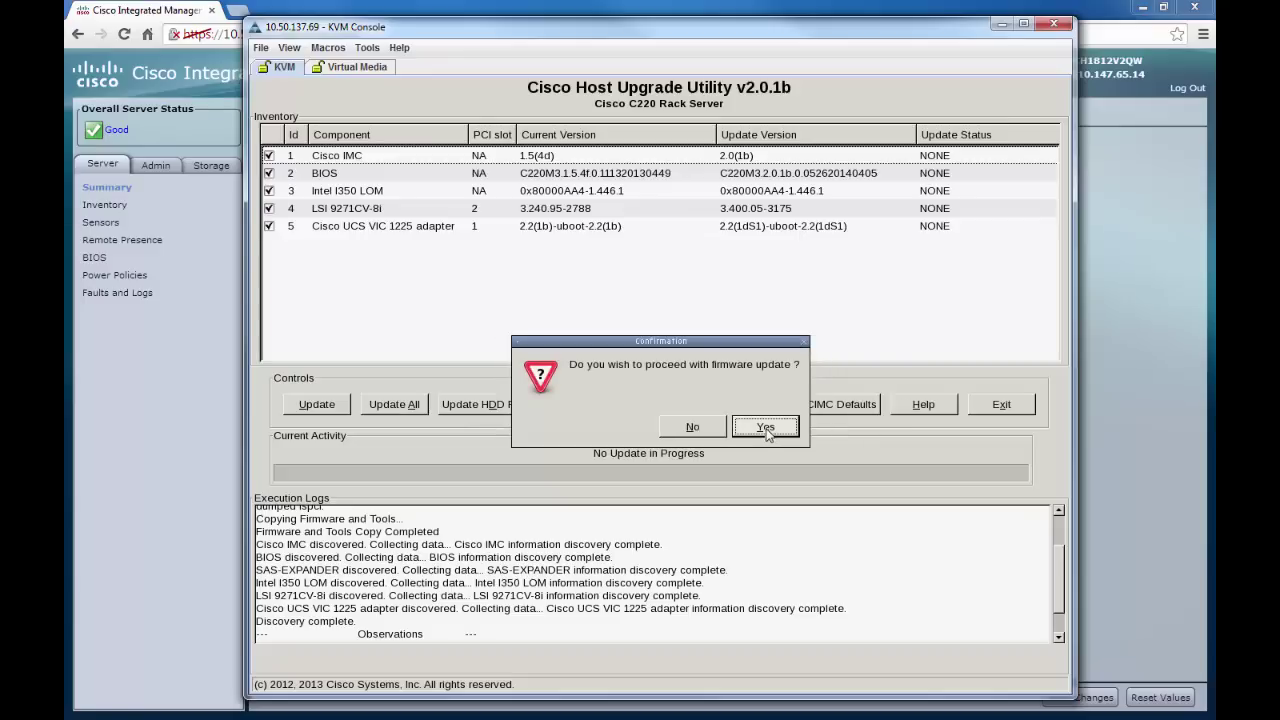
click(766, 428)
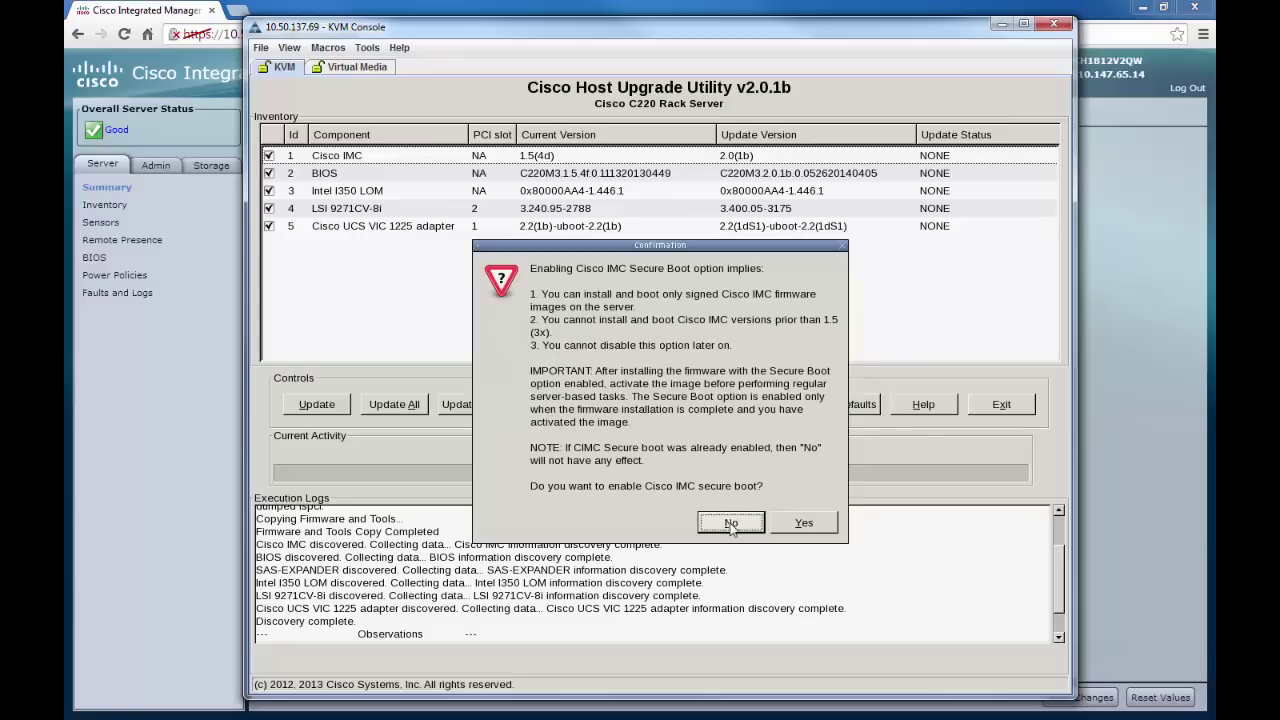
click(731, 523)
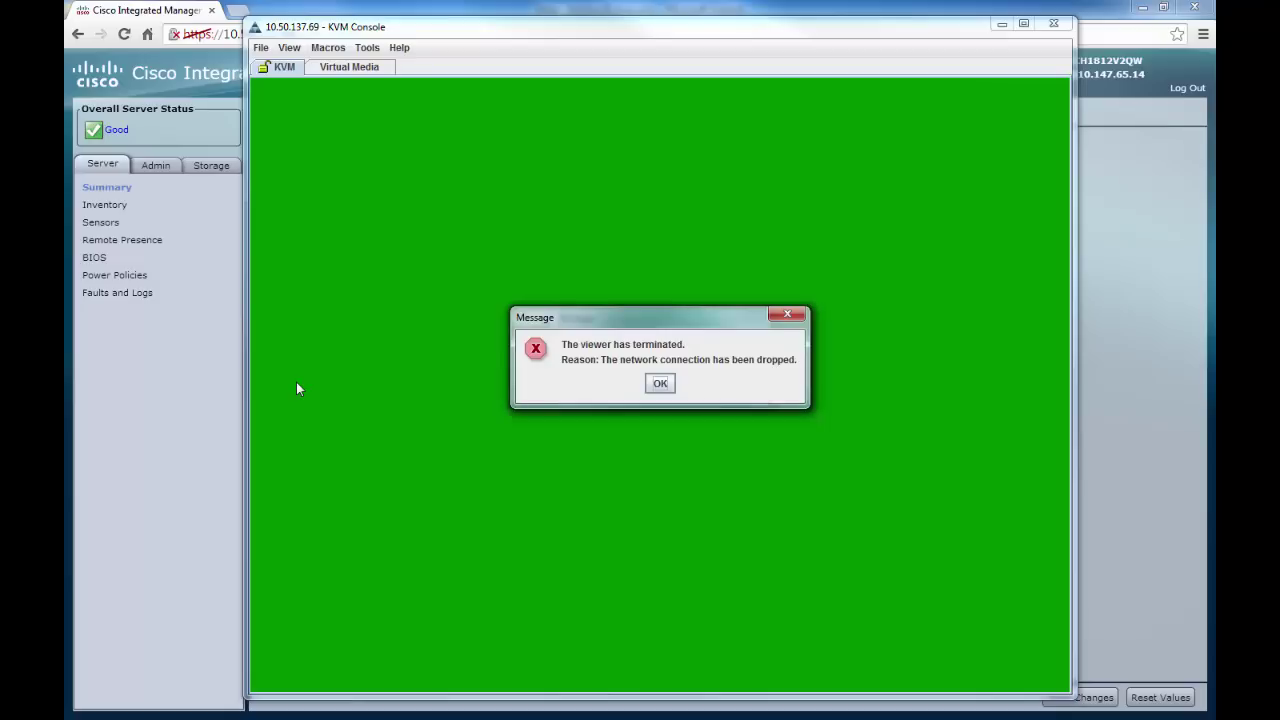
Dismiss both KVM error messages, log out, and highlight the new version on the login page.
click(660, 386)
click(660, 384)
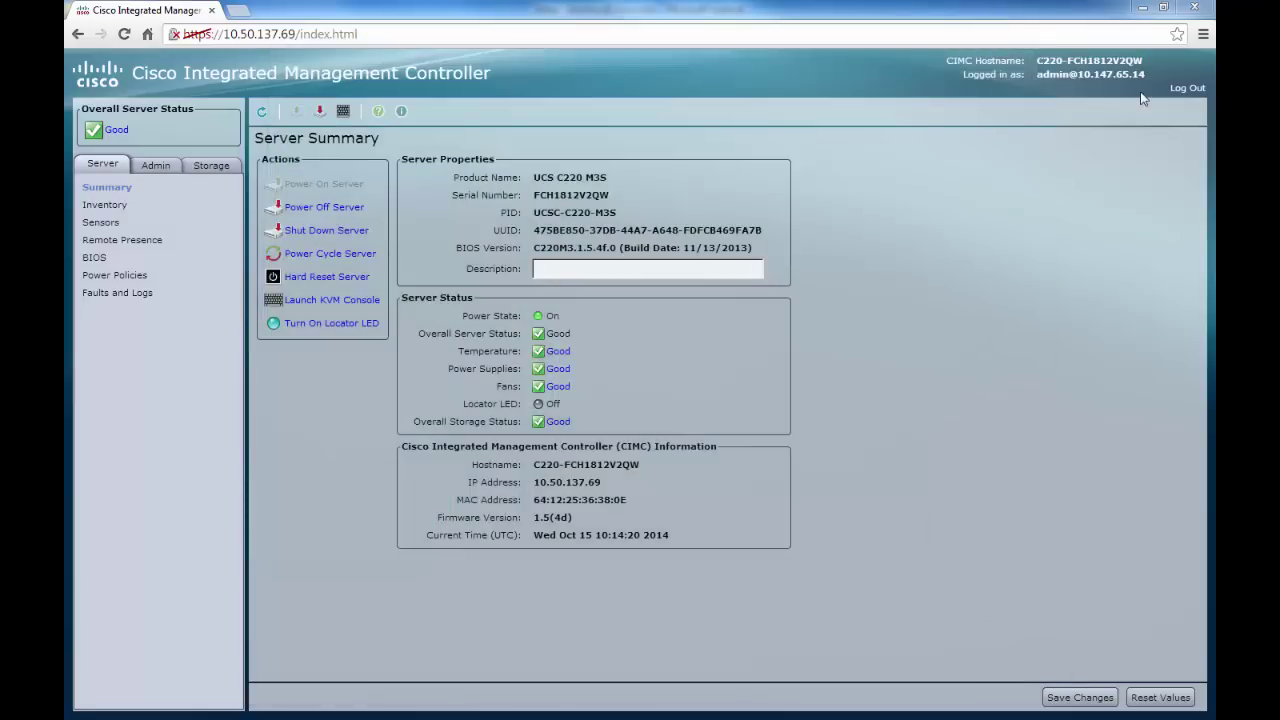
click(1186, 91)
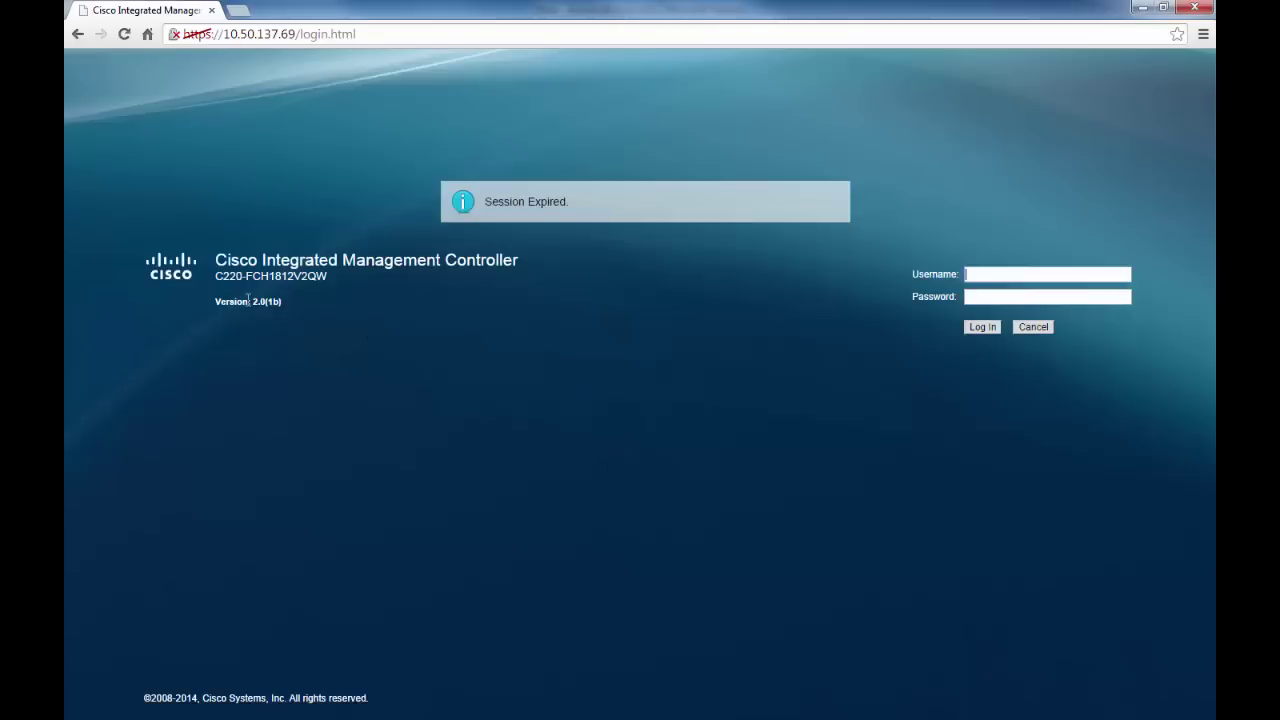
drag(253, 301, 281, 302)
Log back in as admin with the account password.
click(1010, 273)
text(admin)
key(Tab)
text(*****)
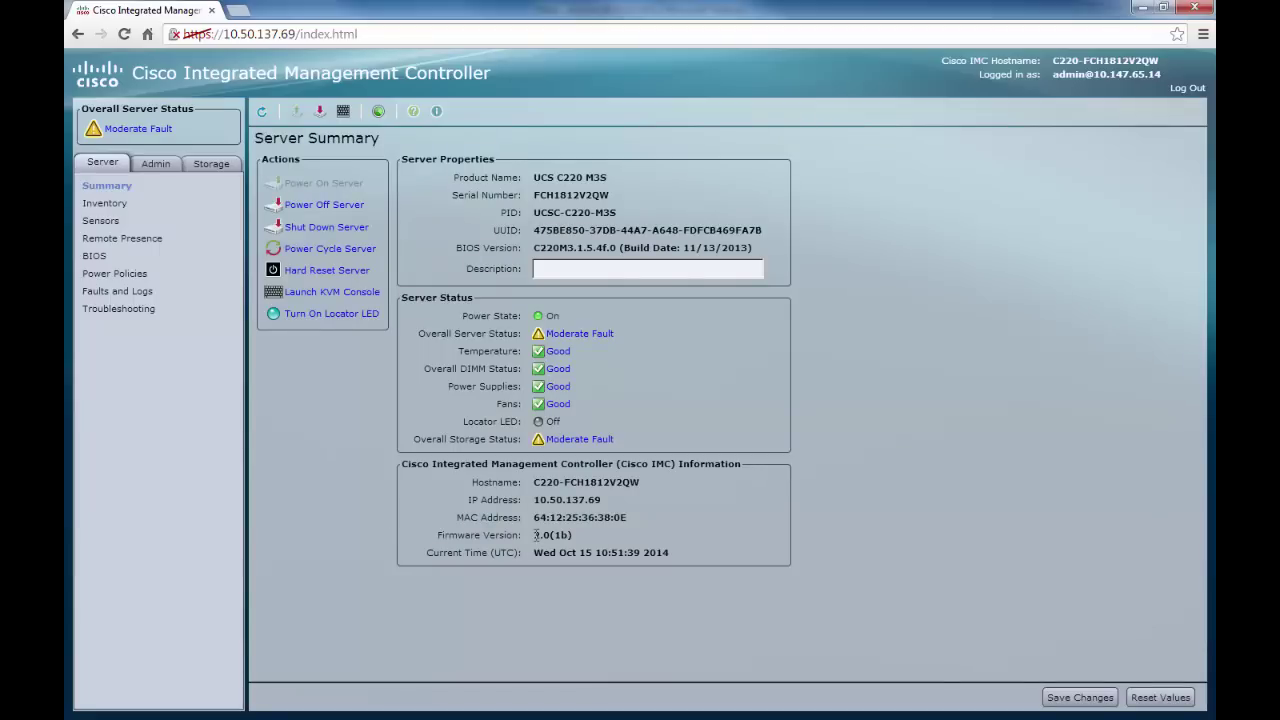
drag(533, 535, 576, 537)
click(924, 512)
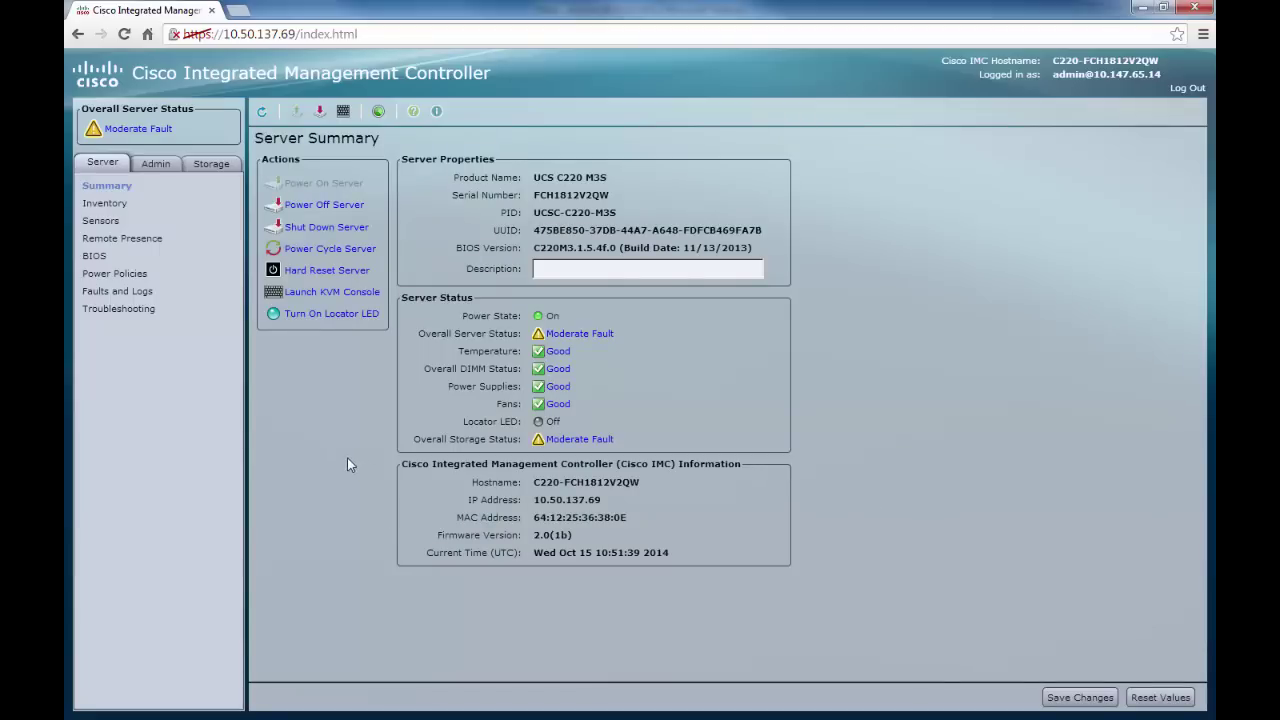